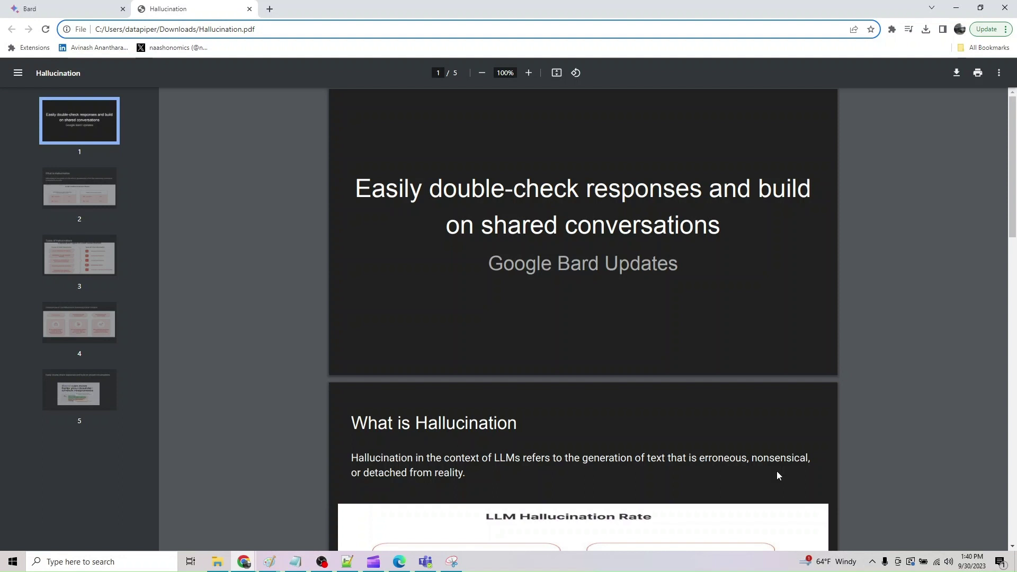
# Scroll the Hallucination PDF down to page 5, the slide on Bard double-checking responses.
pyautogui.scroll(-18, 777, 471)
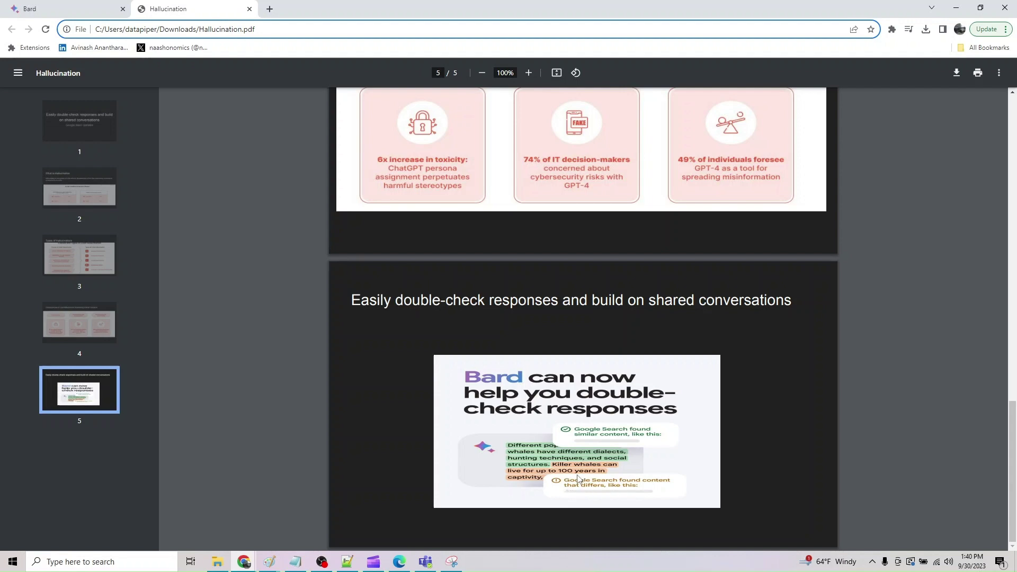
# Scroll up to page 1, then down to page 2, 'What is Hallucination'.
pyautogui.scroll(20, 577, 479)
pyautogui.scroll(-5, 542, 443)
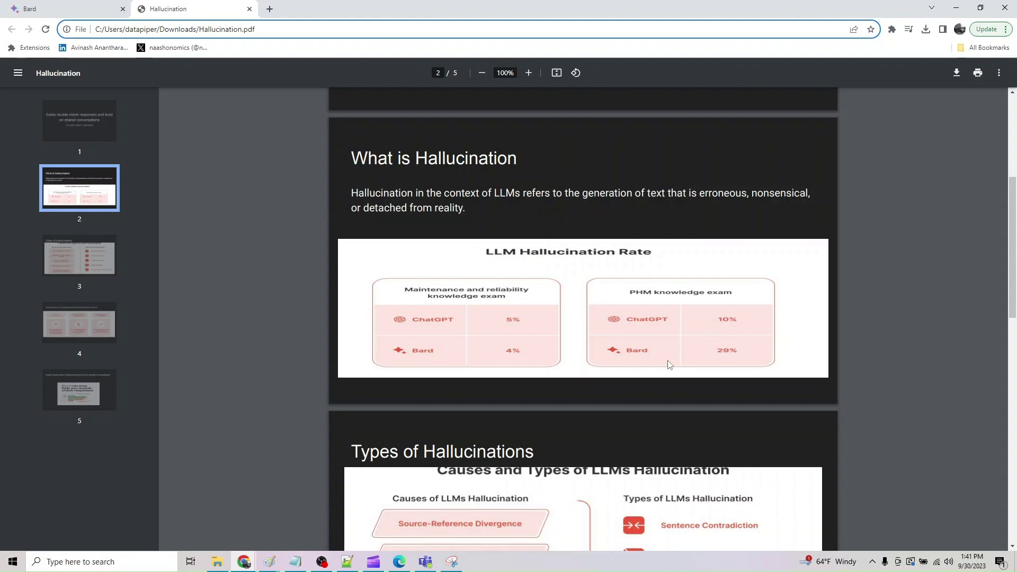
# Frame page 3, the 'Types of Hallucinations' slide, in the PDF viewer.
pyautogui.scroll(-5, 669, 364)
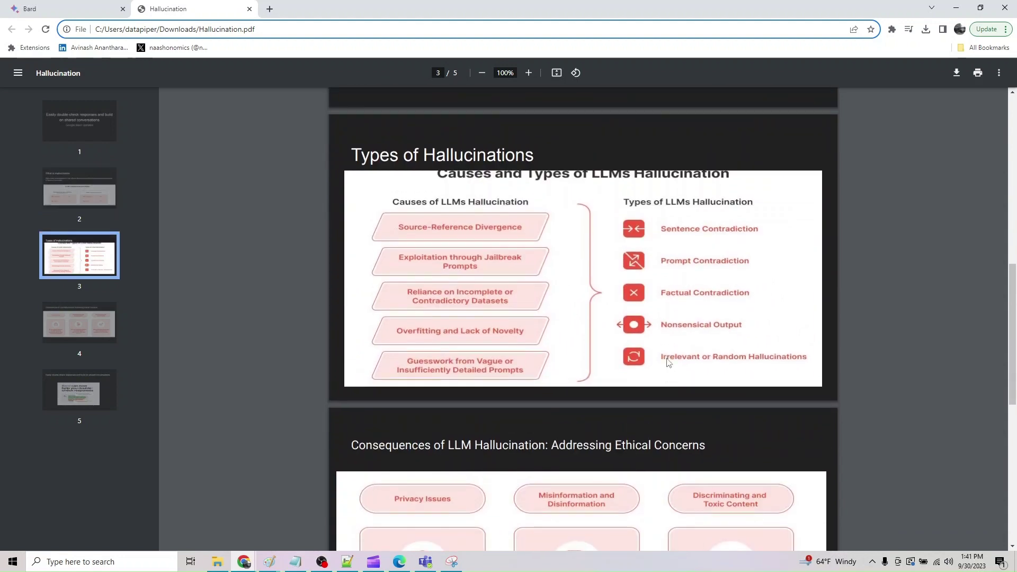
pyautogui.scroll(2, 668, 362)
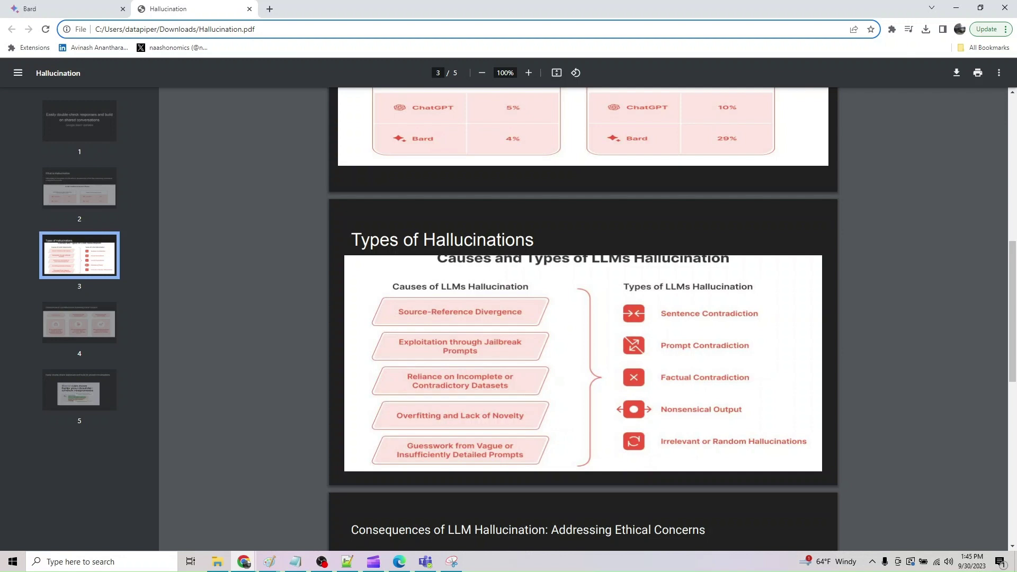
# Scroll down to page 5, then back to page 4 on the ethical concerns of LLM hallucination.
pyautogui.scroll(-5, 765, 464)
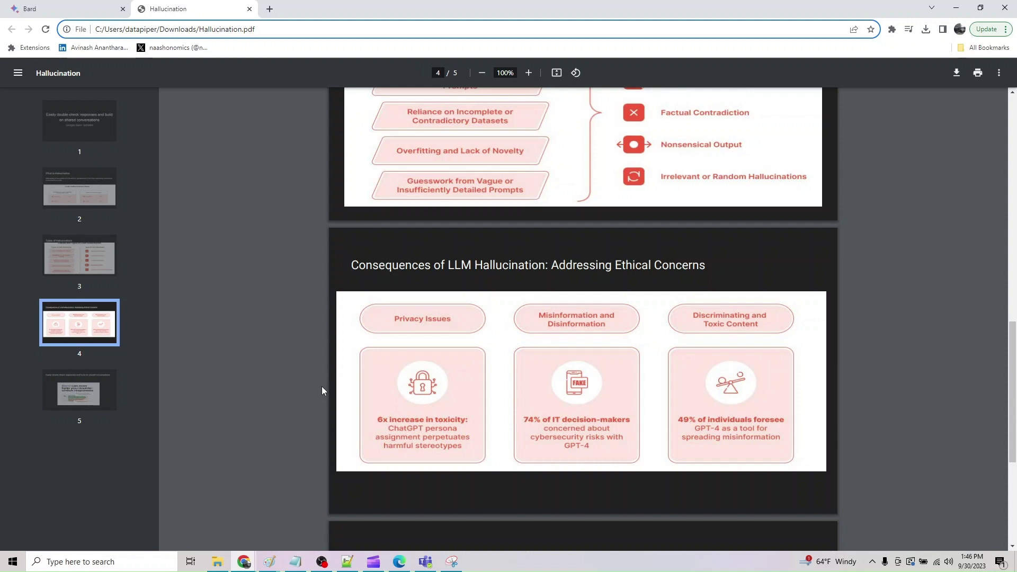
pyautogui.scroll(-5, 805, 334)
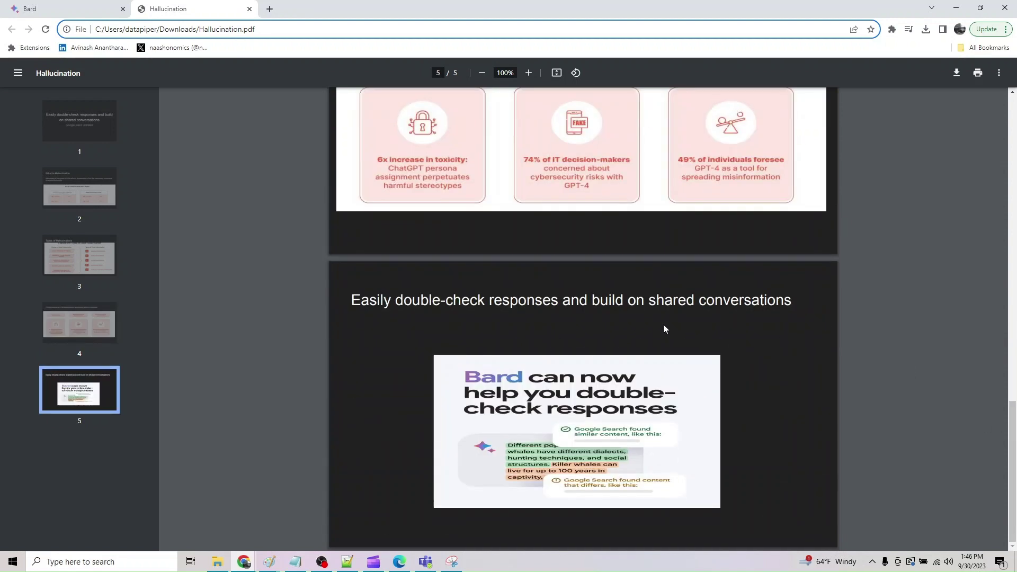
pyautogui.scroll(2, 663, 324)
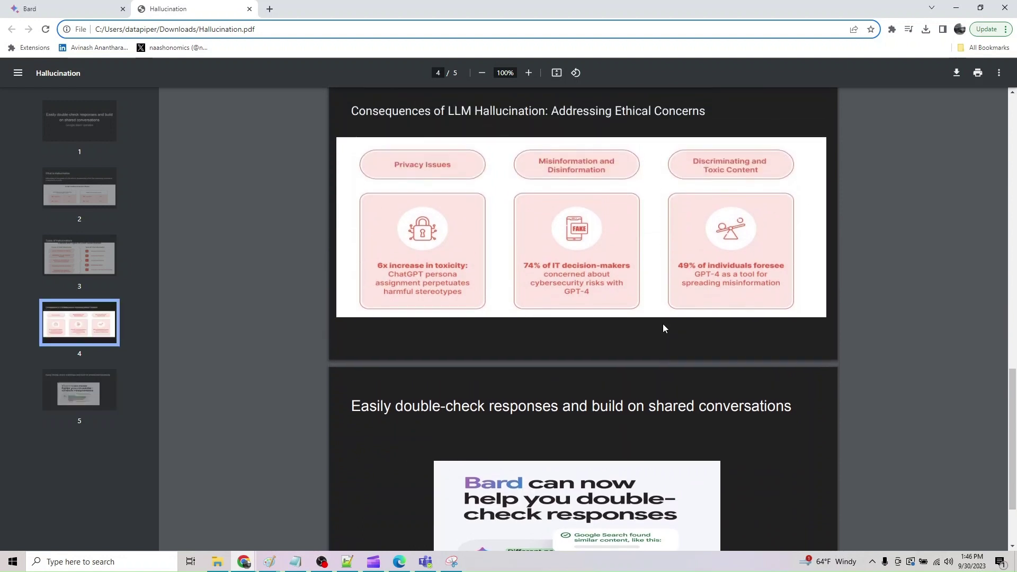
pyautogui.scroll(1, 663, 329)
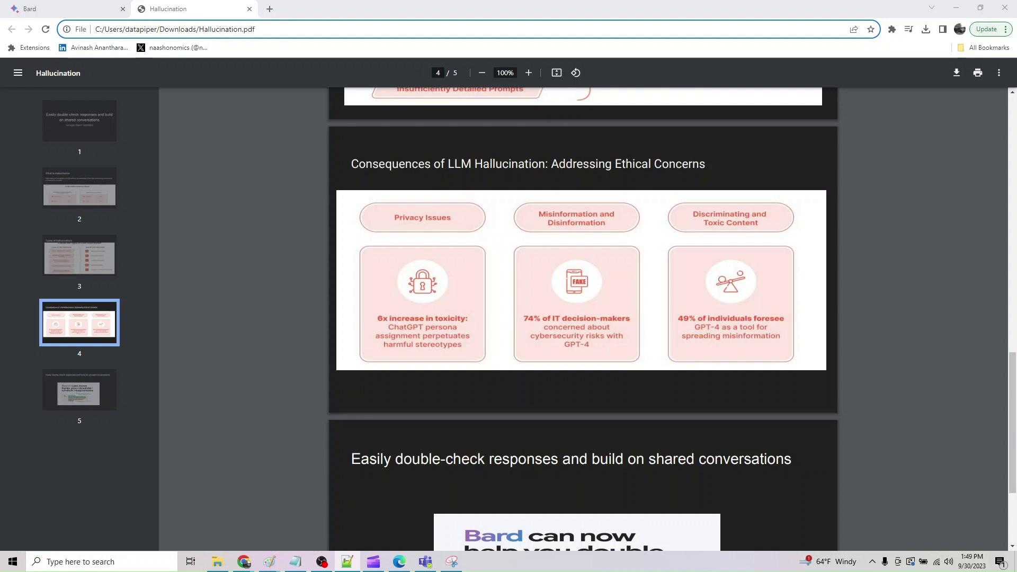
# In the Bard chat, paste 'is canada in recession?' into the prompt box.
pyautogui.scroll(-3, 686, 345)
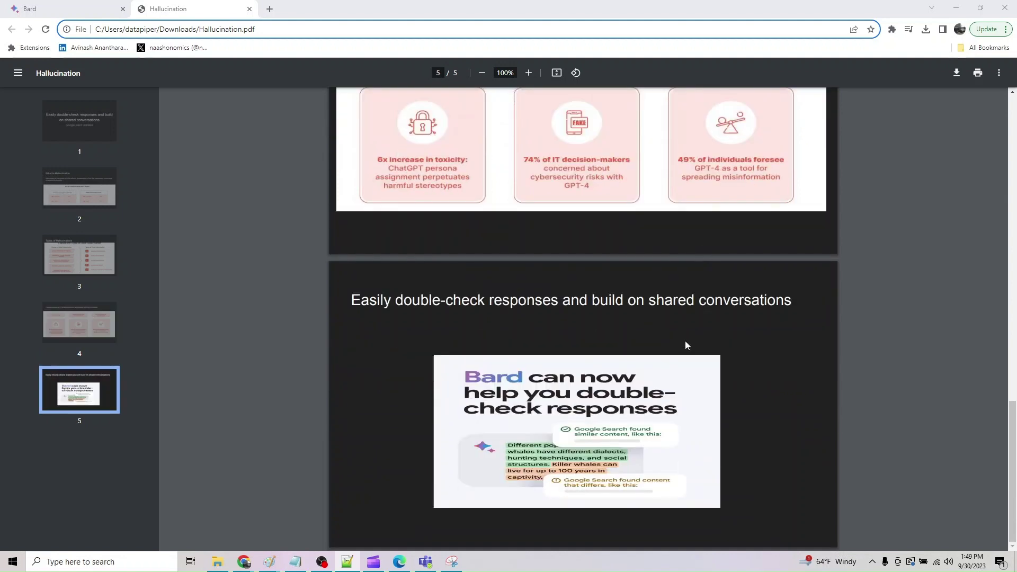
pyautogui.click(78, 5)
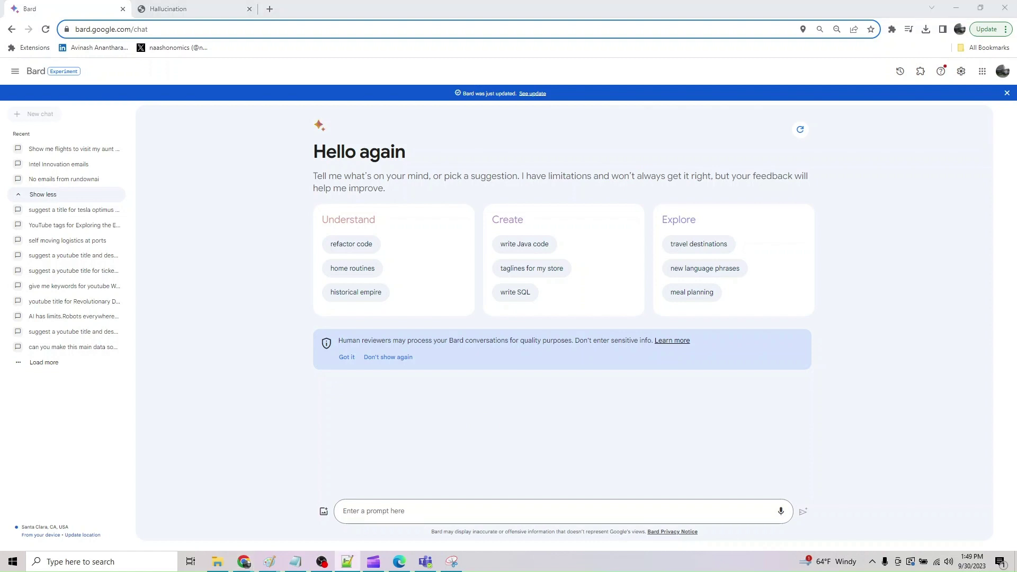
pyautogui.click(494, 508)
pyautogui.write('is canada in recession?')
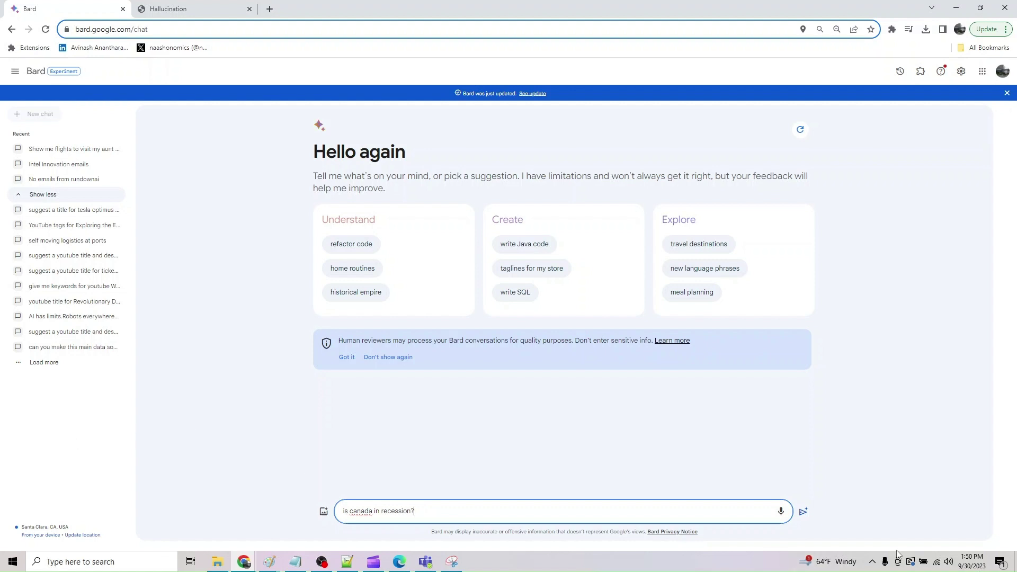
# Send the 'is canada in recession?' question to Bard.
pyautogui.click(804, 512)
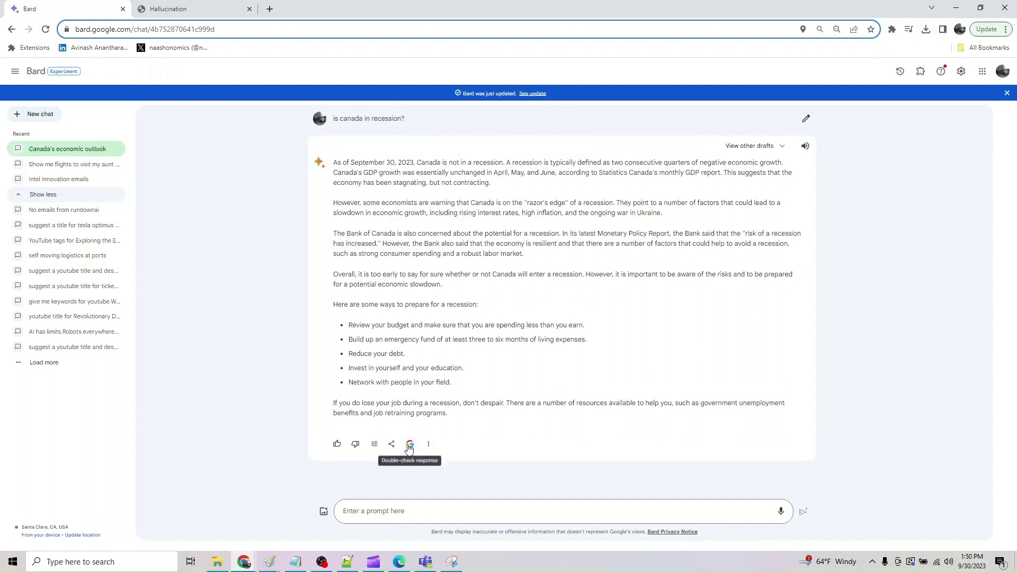
pyautogui.click(410, 445)
pyautogui.click(410, 446)
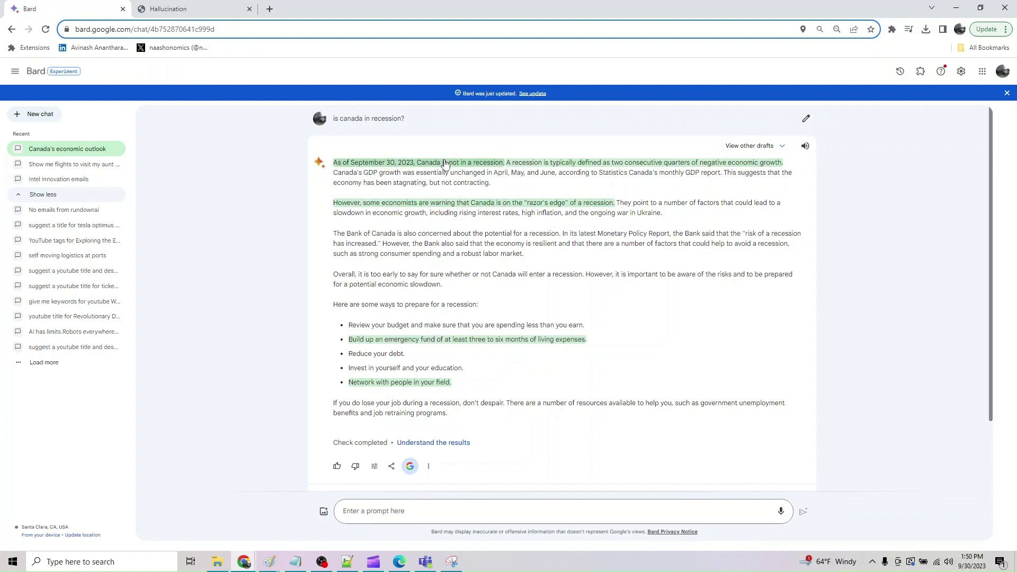
pyautogui.click(445, 165)
pyautogui.click(582, 164)
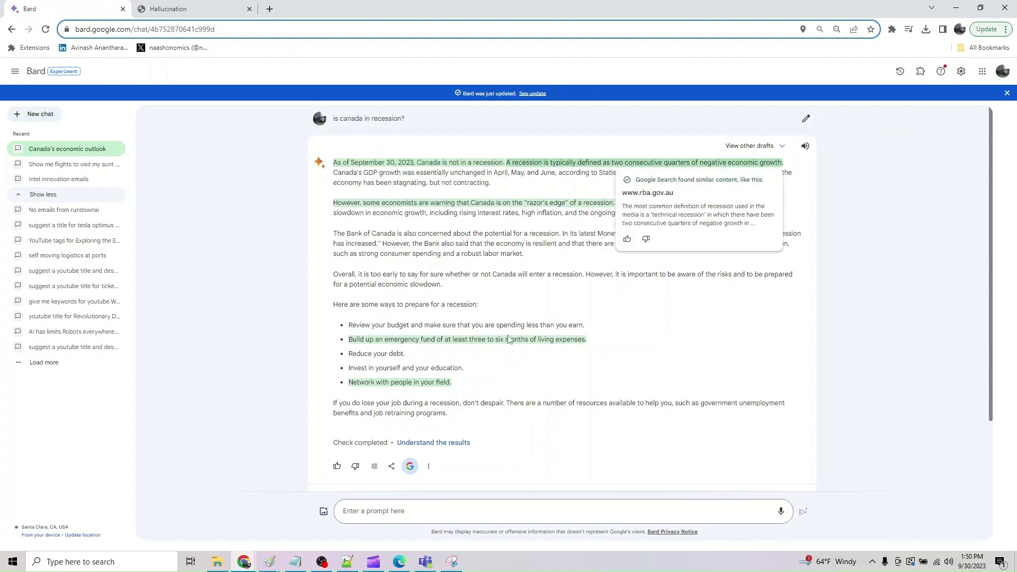
pyautogui.click(435, 382)
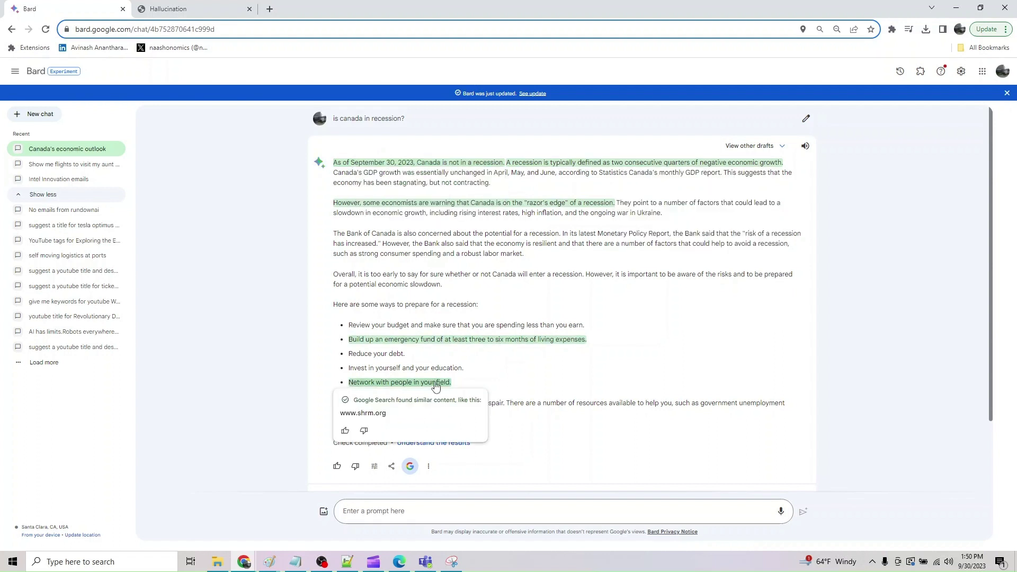
pyautogui.click(439, 348)
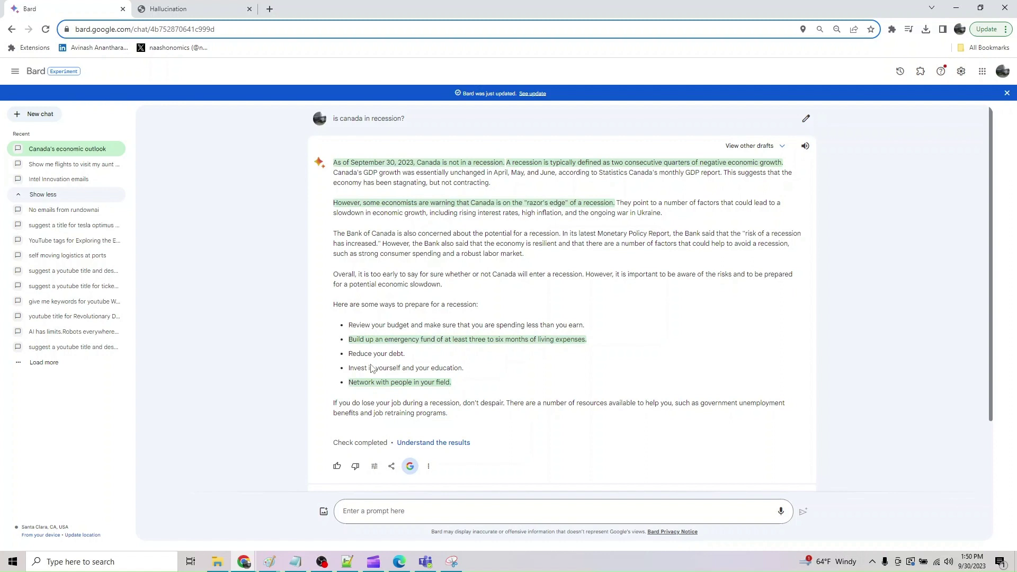
pyautogui.click(388, 510)
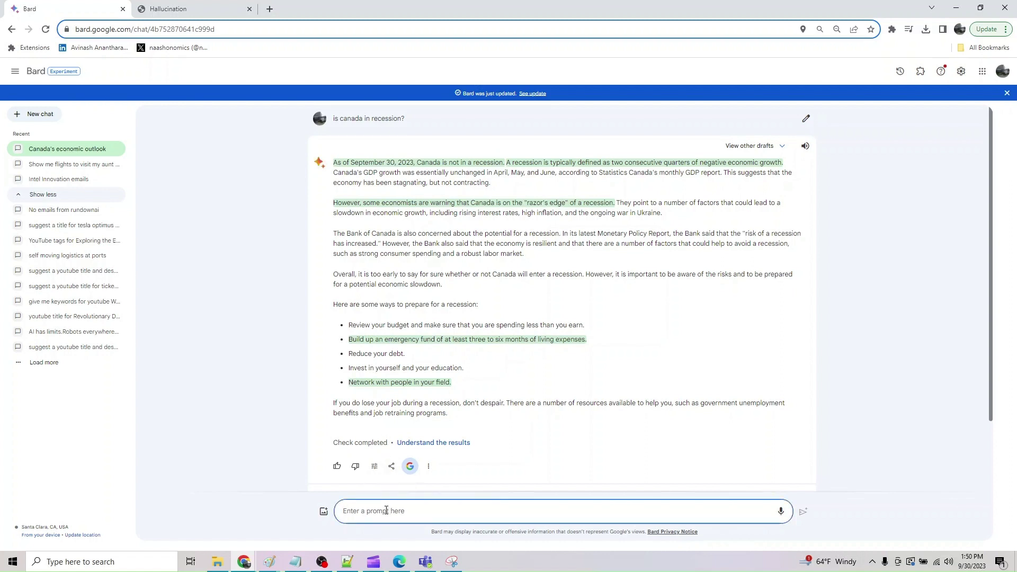
# Ask Bard 'which countries may likely be in recession in2024?', correcting the 'counbires' typo.
pyautogui.write('wh')
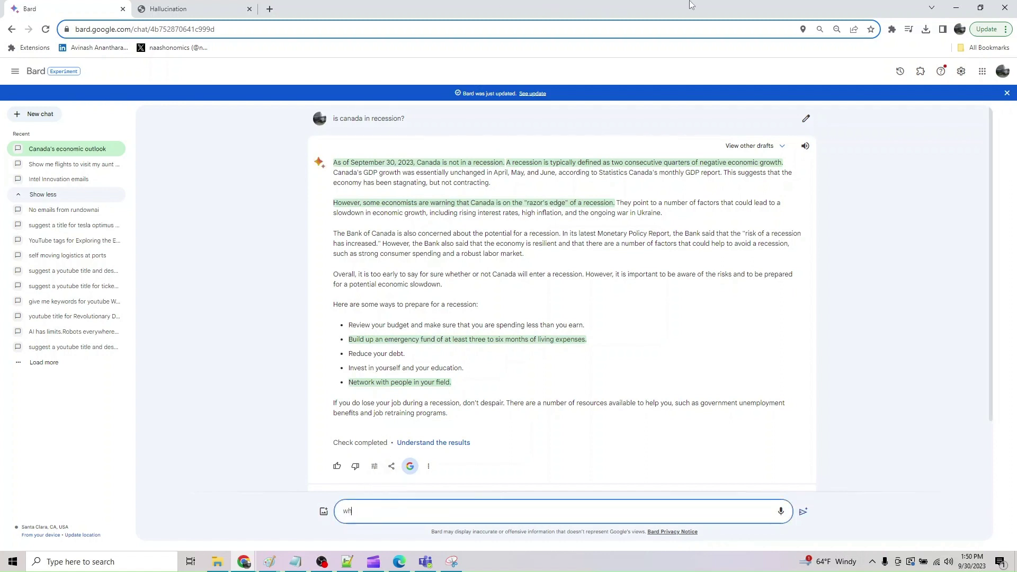
pyautogui.write('ich  counb')
pyautogui.write('ires')
pyautogui.rightClick(393, 511)
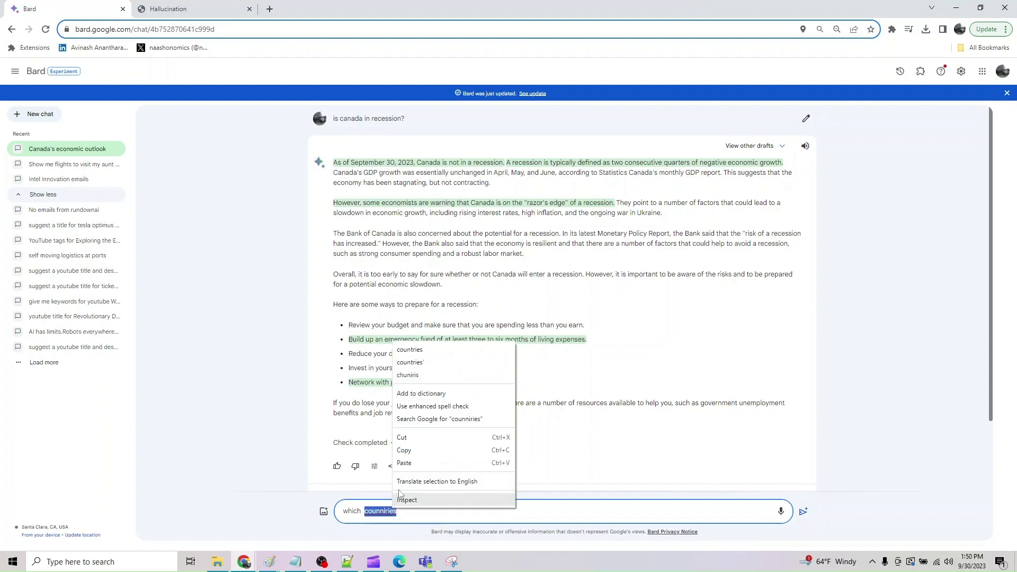
pyautogui.click(418, 352)
pyautogui.write('may')
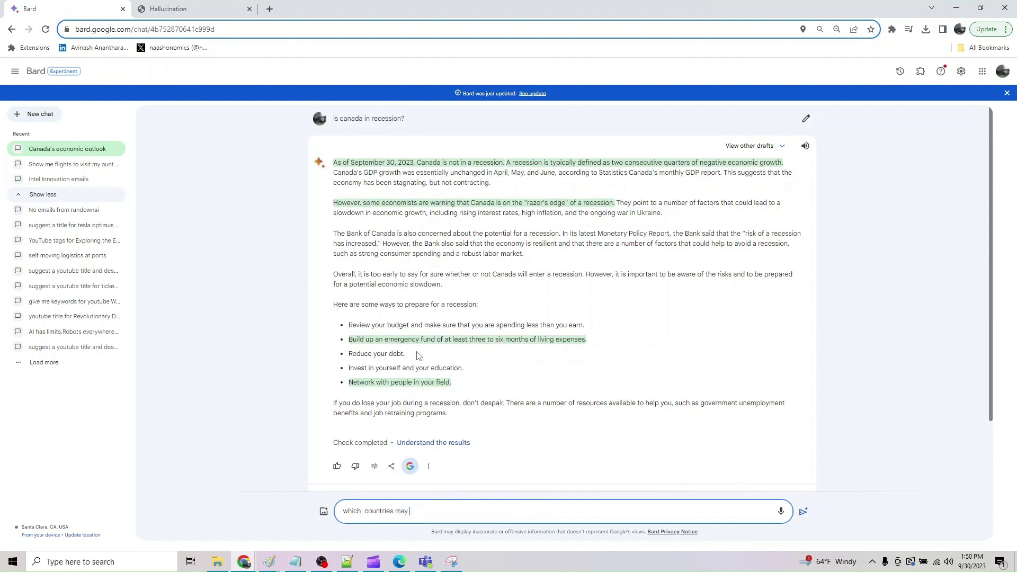
pyautogui.write(' likely be')
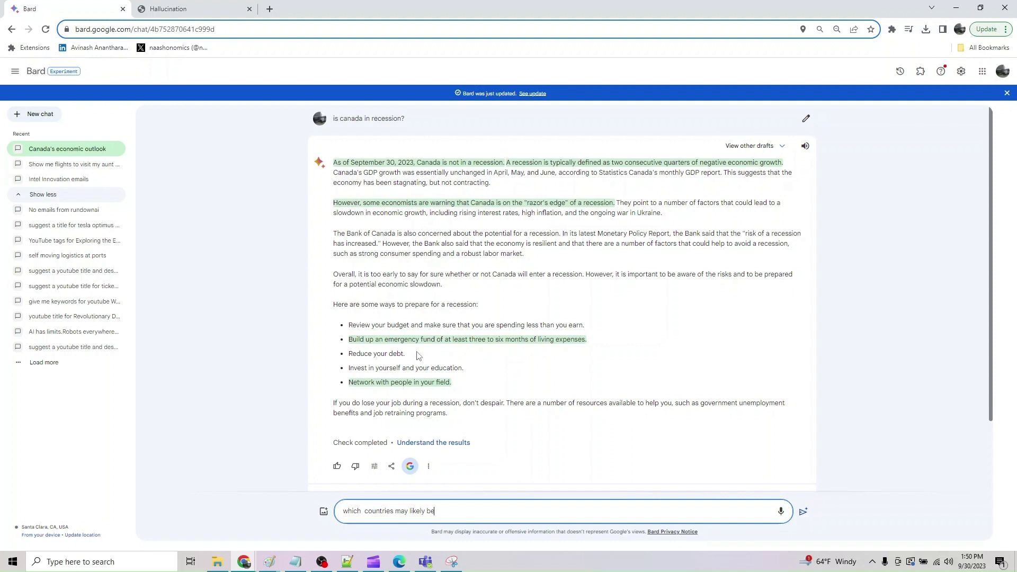
pyautogui.write(' in recession in2024?')
pyautogui.press('Return')
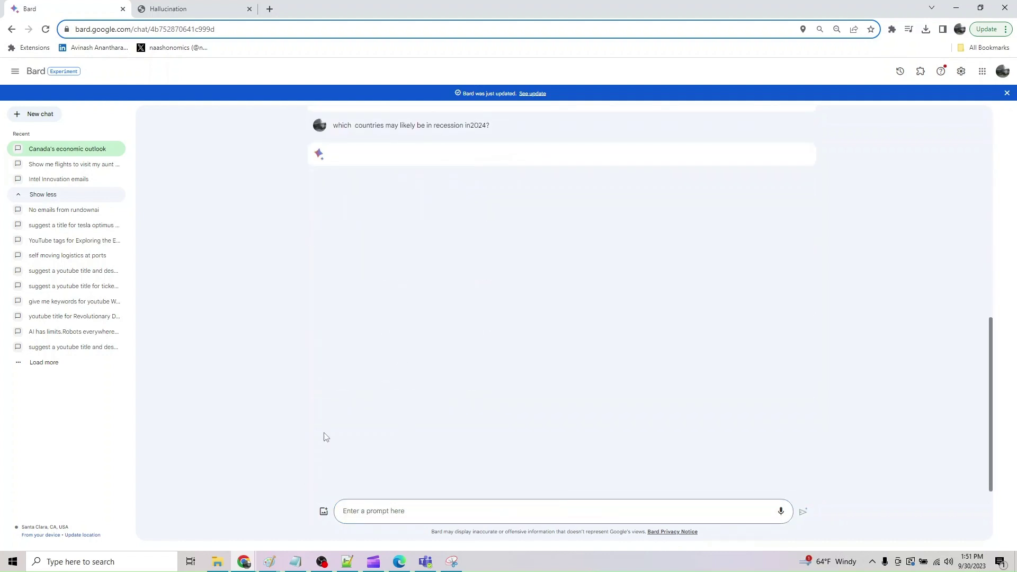
# Switch to the other Bard window showing the double-checked Canada answer.
pyautogui.click(250, 568)
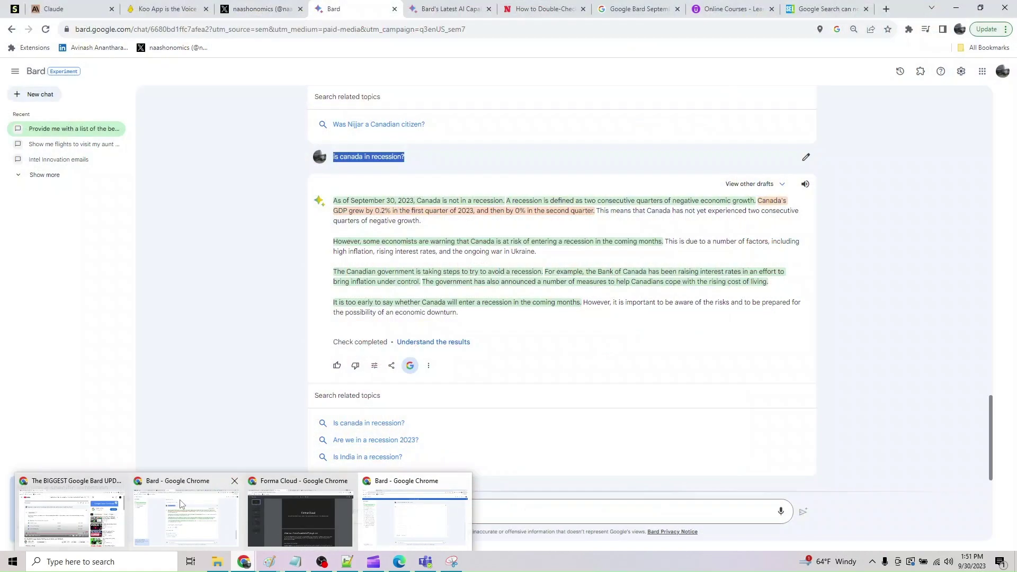
pyautogui.click(183, 506)
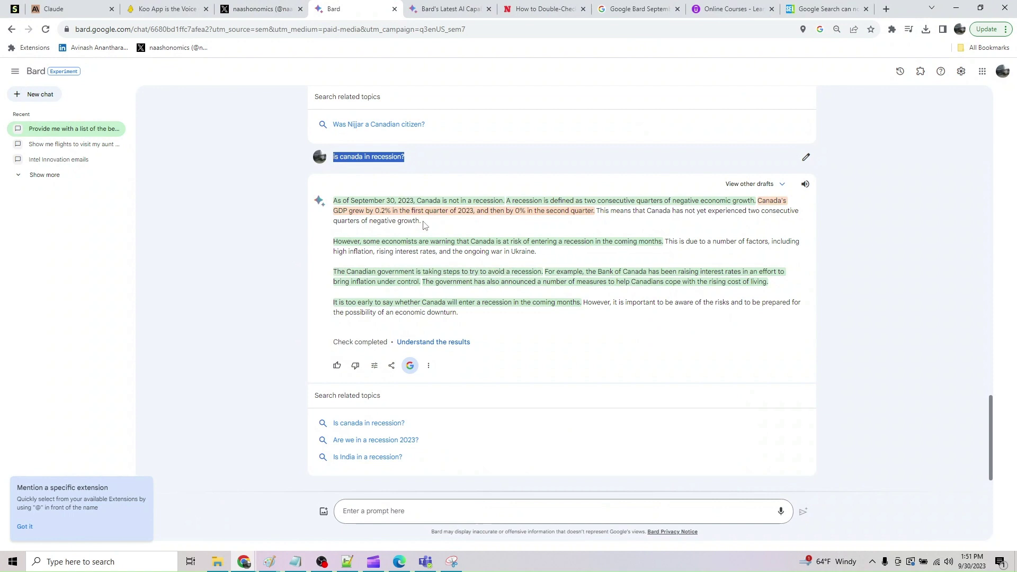
pyautogui.click(782, 219)
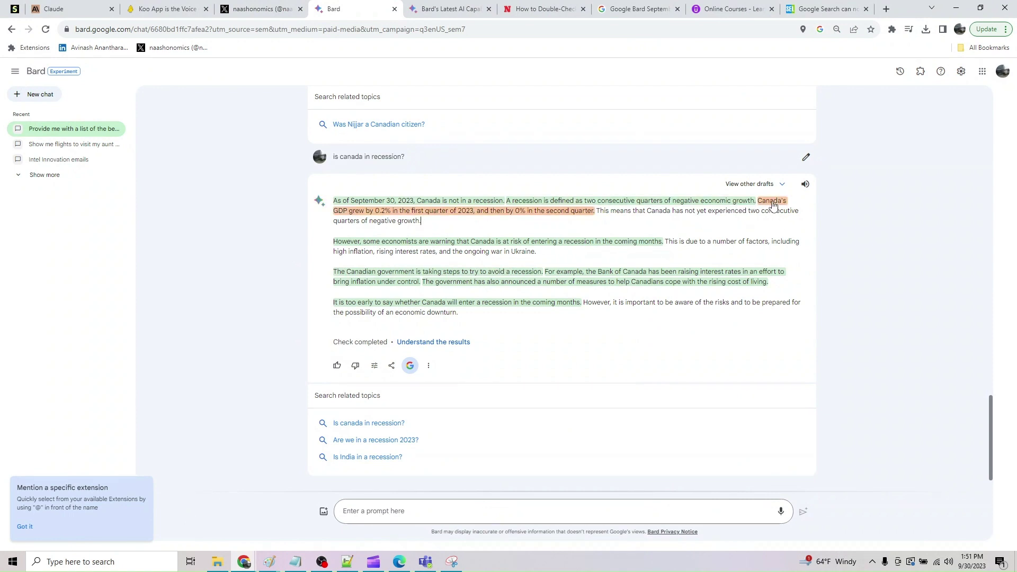
# Review source popups for the recession-definition, September 30 2023, and conflicting GDP sentences.
pyautogui.click(719, 203)
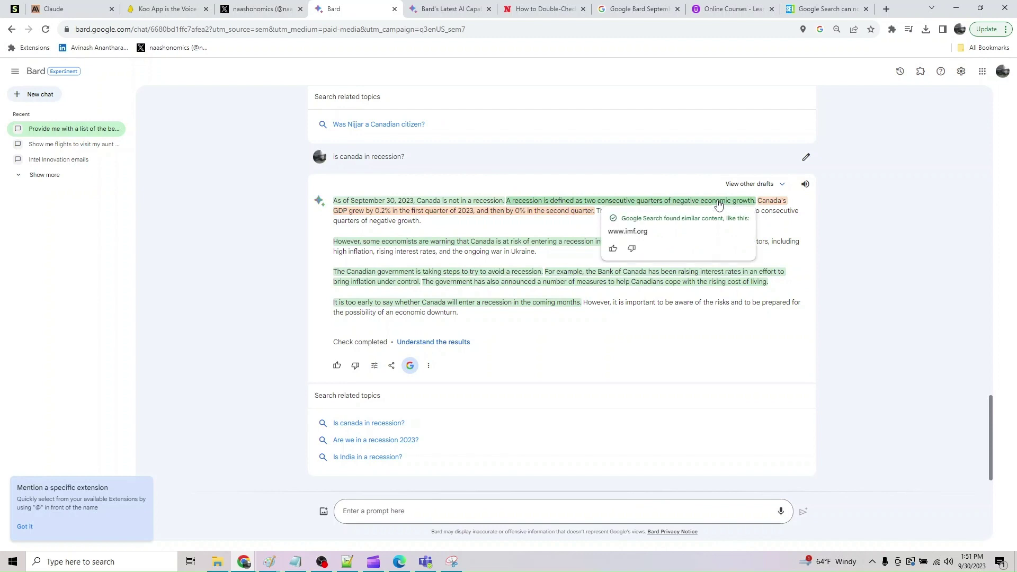
pyautogui.click(466, 202)
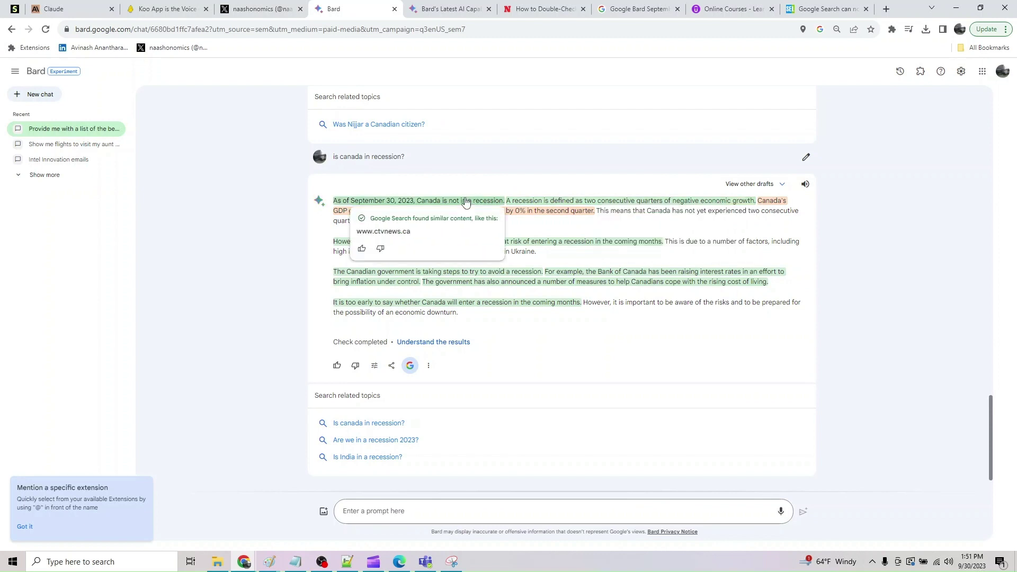
pyautogui.click(578, 228)
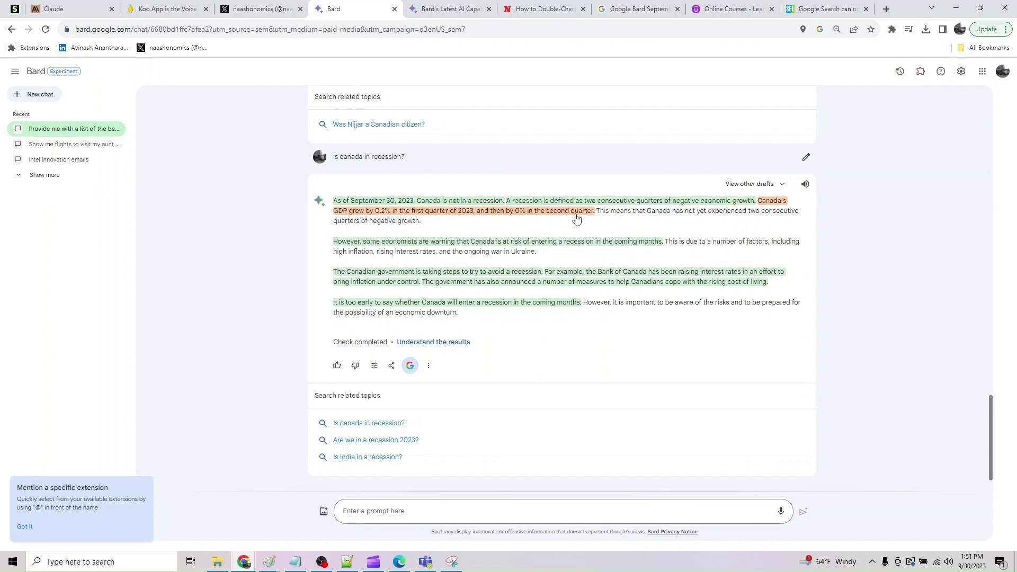
pyautogui.click(576, 216)
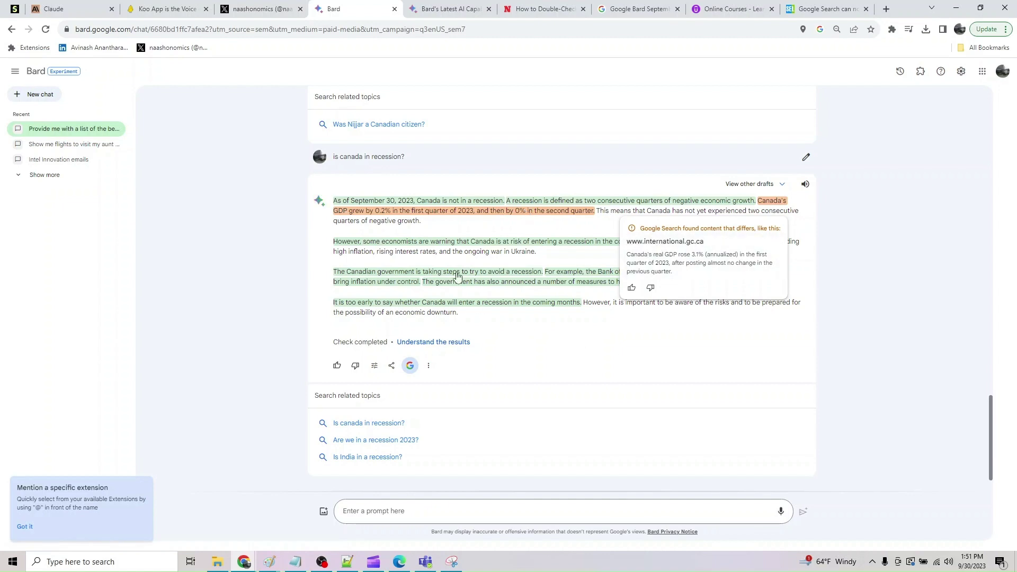
pyautogui.click(460, 228)
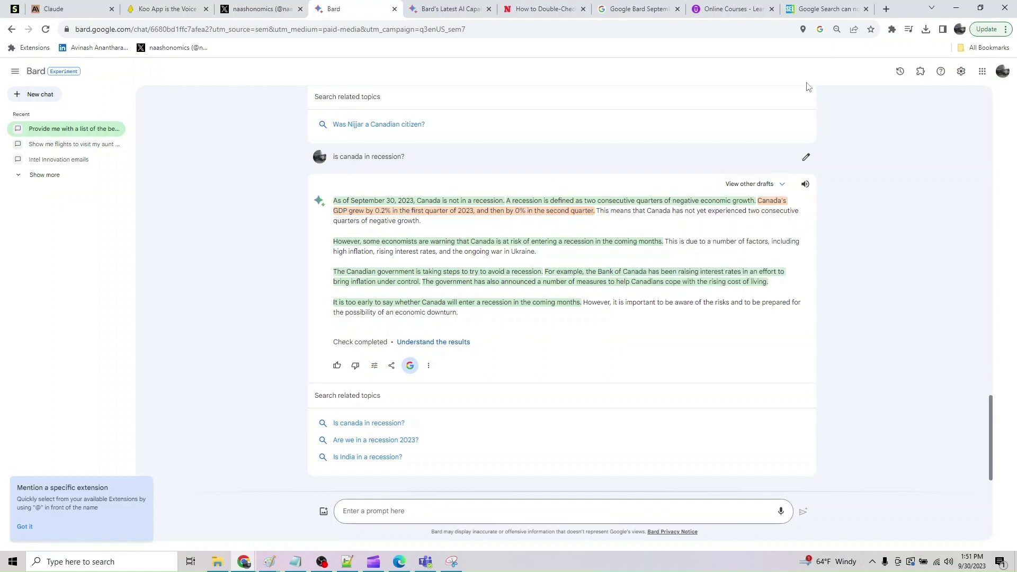
# Double-check the 2024 answer and review orange flags on Ukraine war, France, Japan, United Kingdom.
pyautogui.click(956, 7)
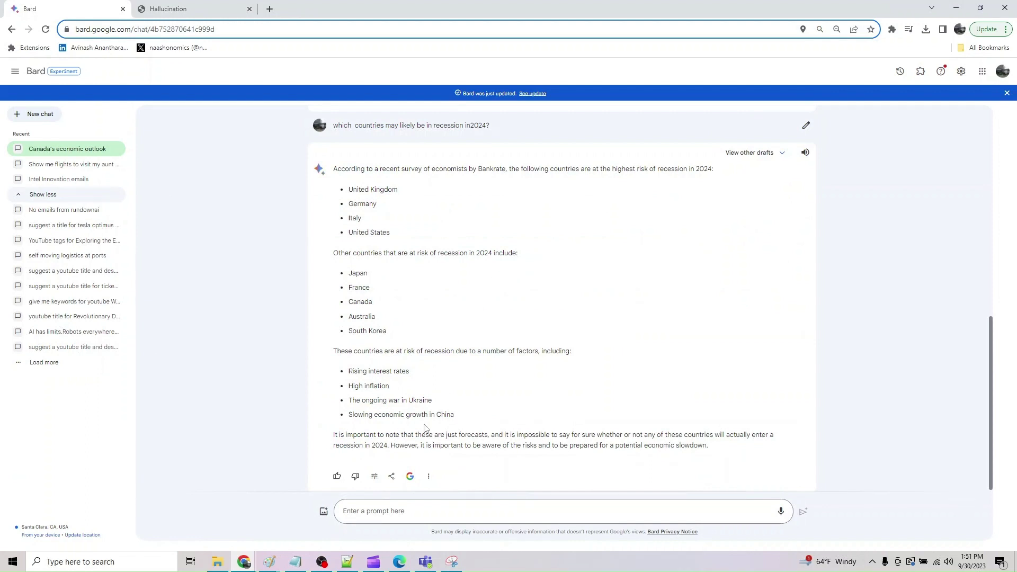
pyautogui.click(409, 476)
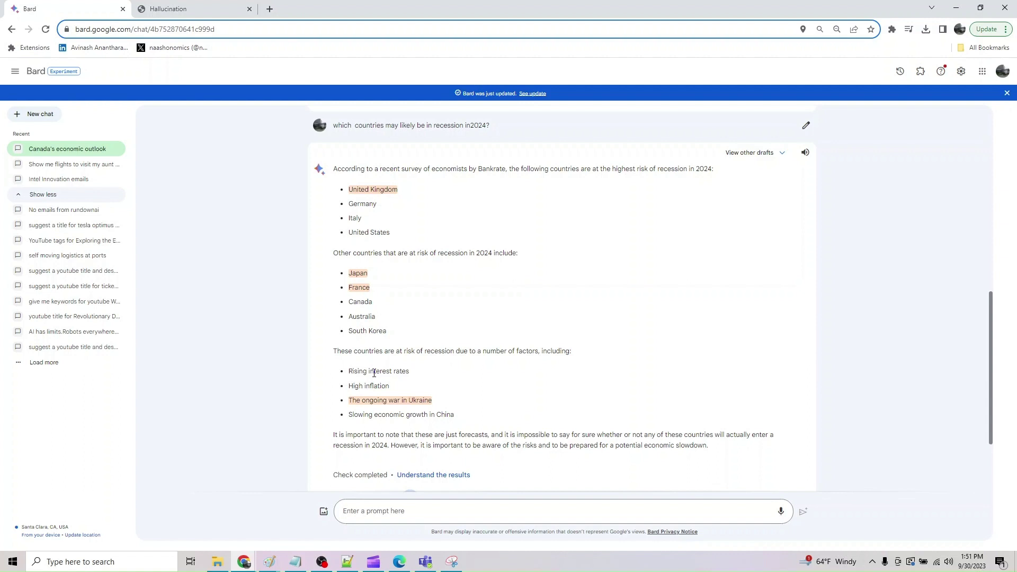
pyautogui.click(380, 401)
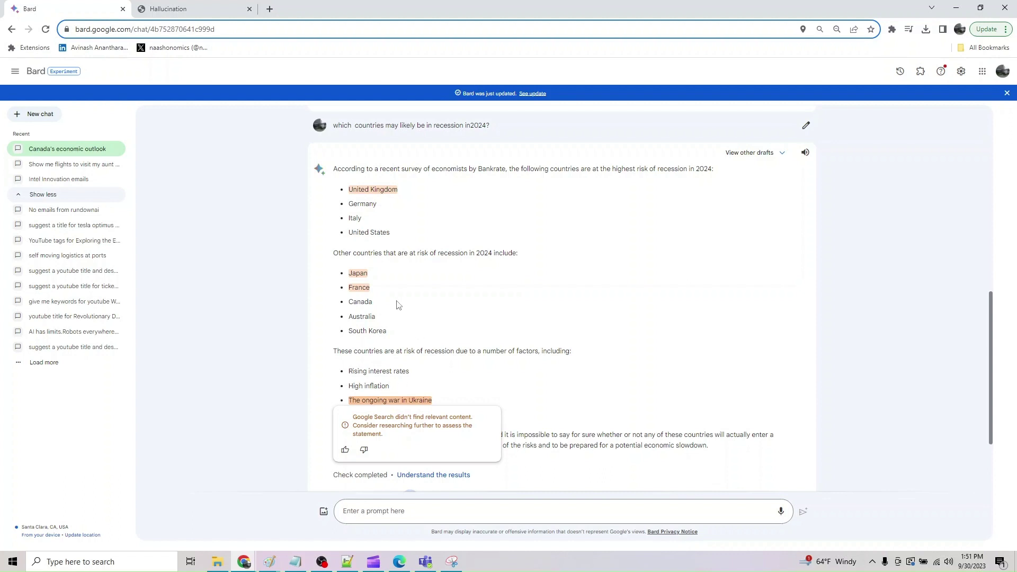
pyautogui.click(369, 288)
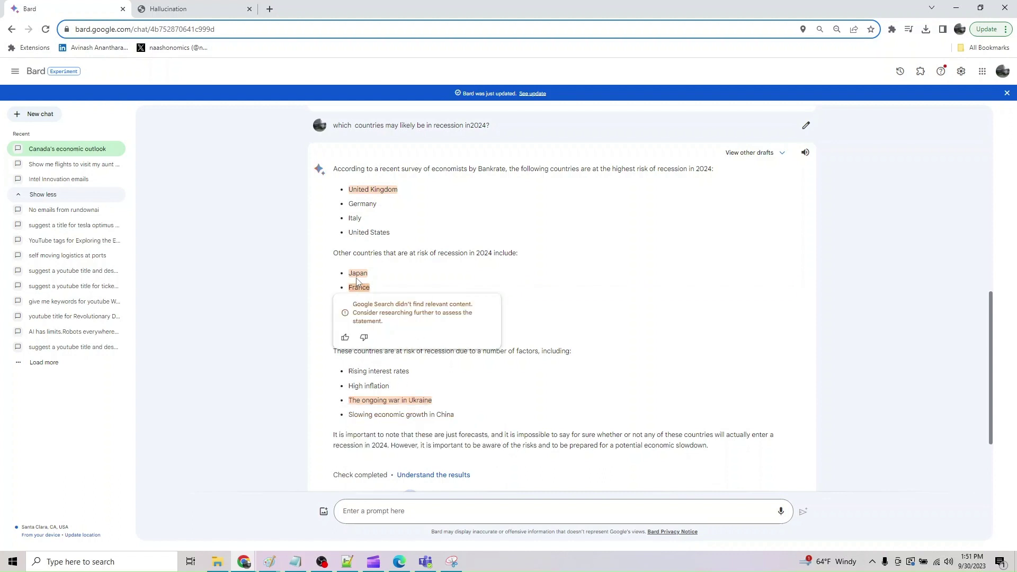
pyautogui.click(356, 279)
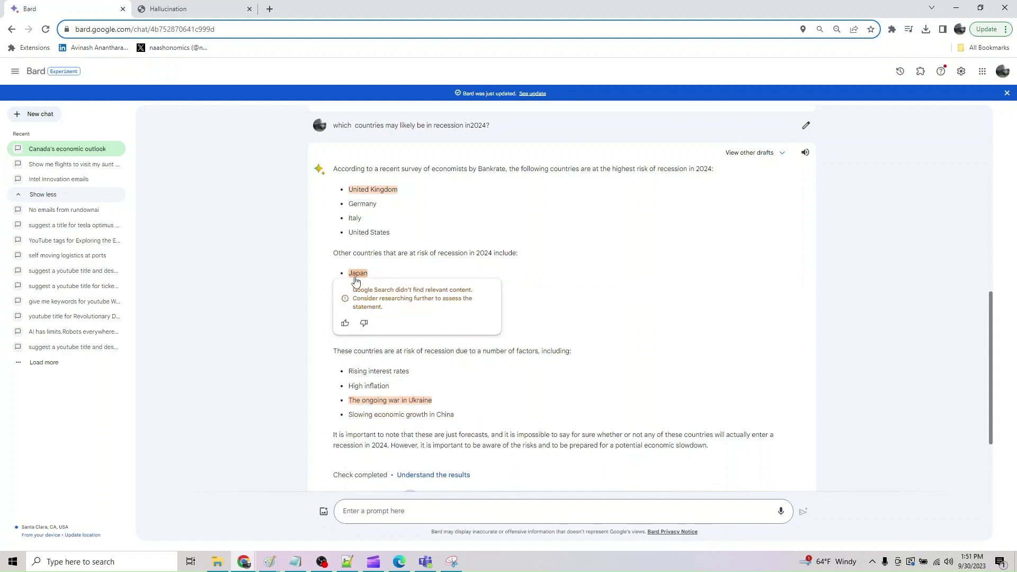
pyautogui.click(369, 194)
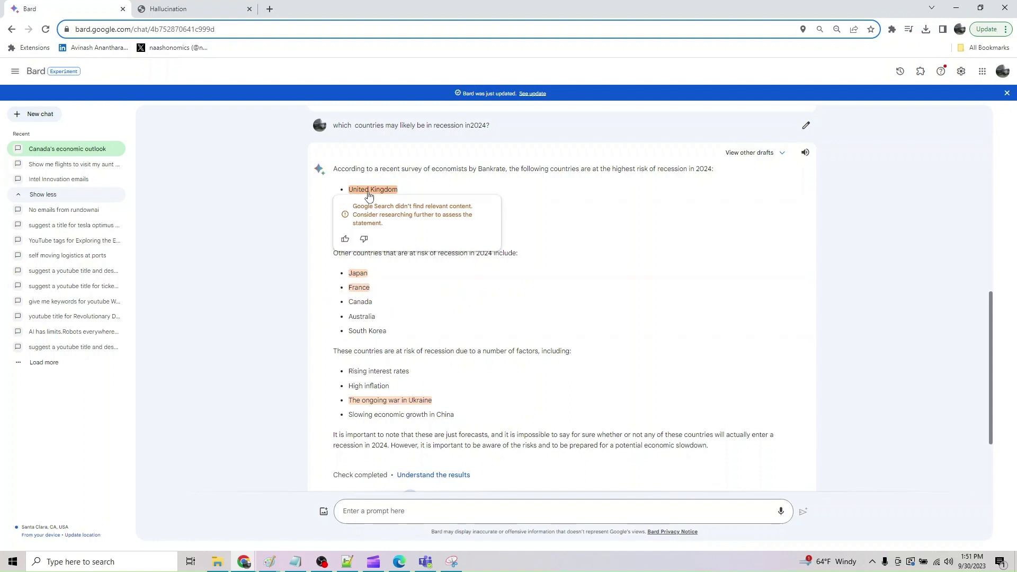
pyautogui.click(441, 344)
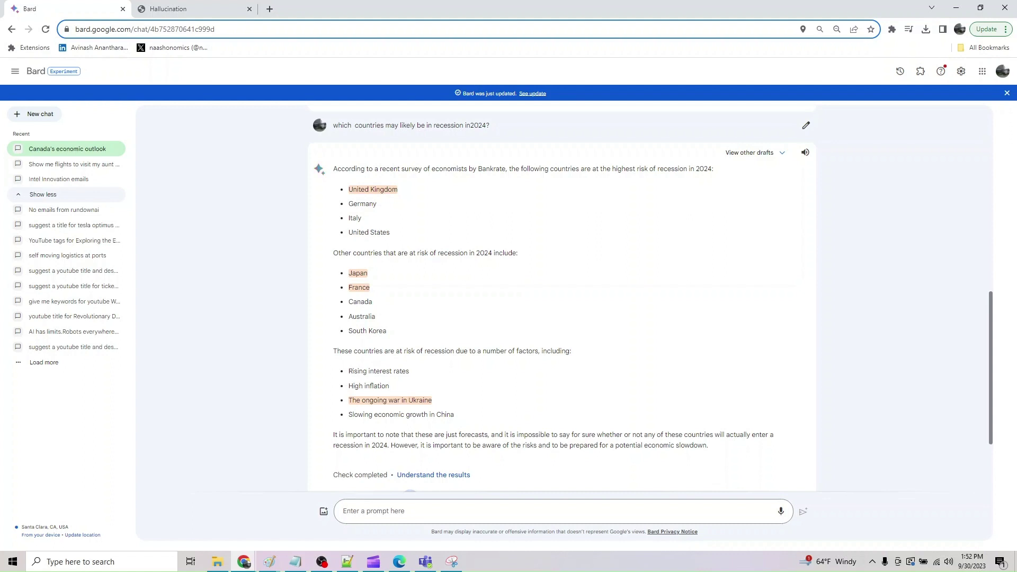
pyautogui.scroll(-3, 669, 284)
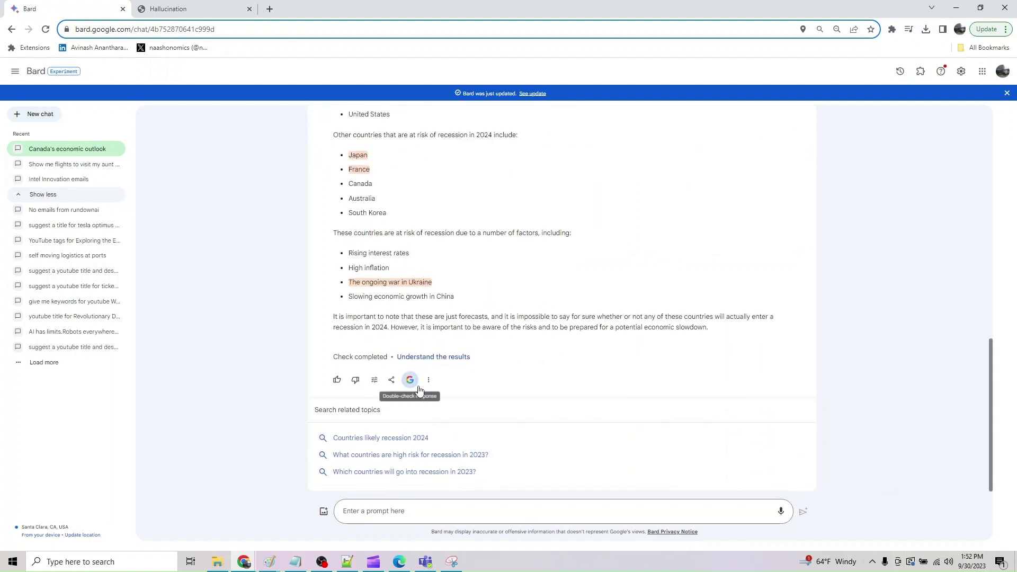